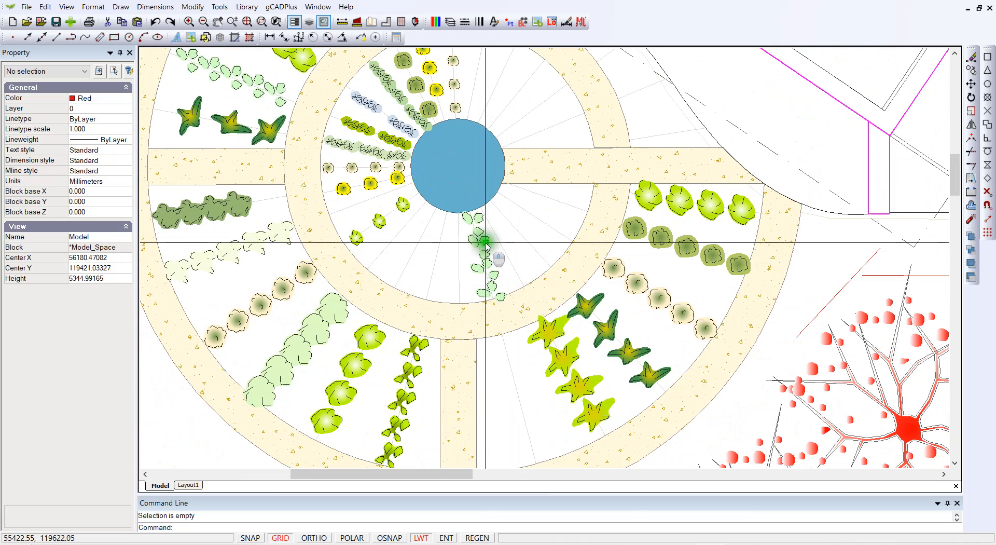
Step: Select the closed boundary polyline around the circular garden and pick index color 42 as the base for its new color
scroll(485, 243, down, 4)
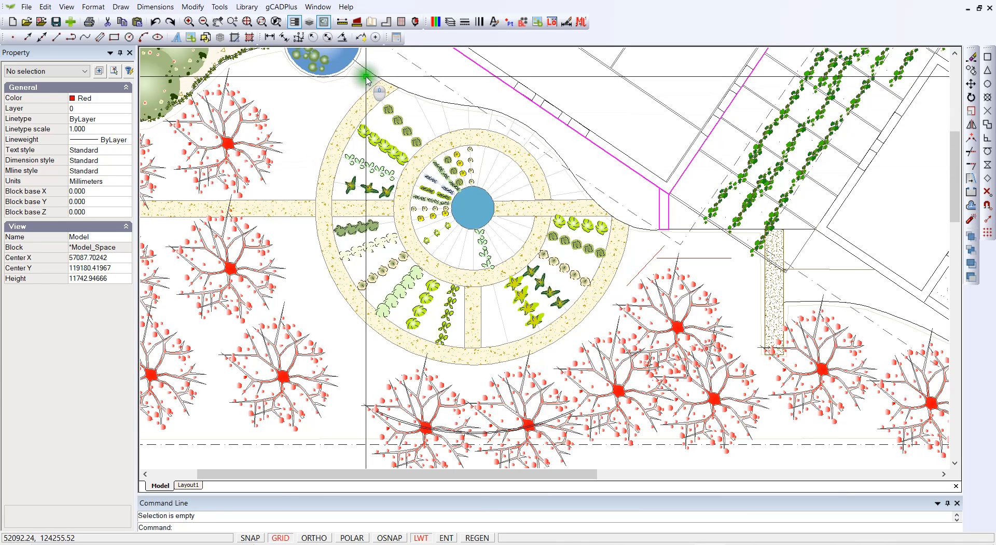
click(366, 78)
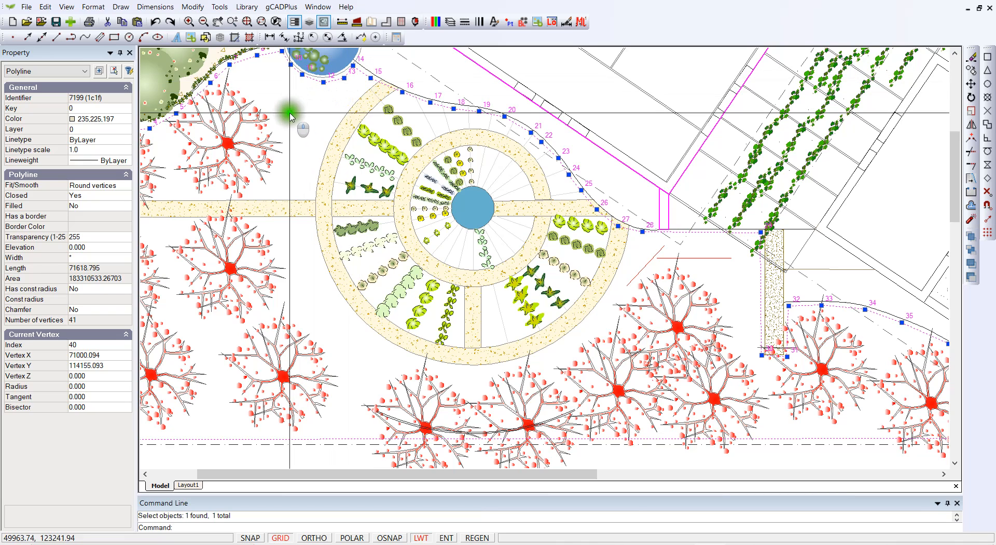
click(126, 120)
drag(126, 146, 98, 406)
click(98, 402)
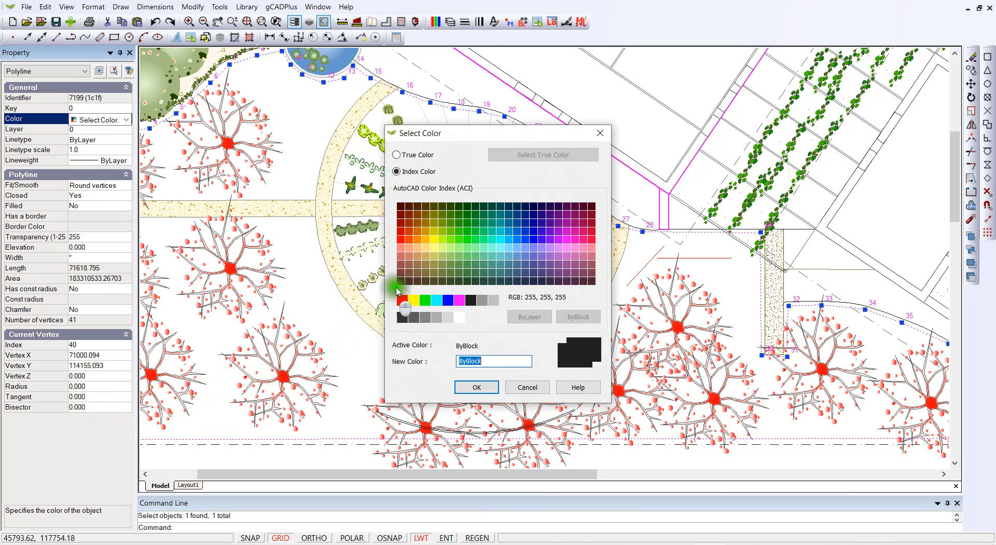
click(425, 249)
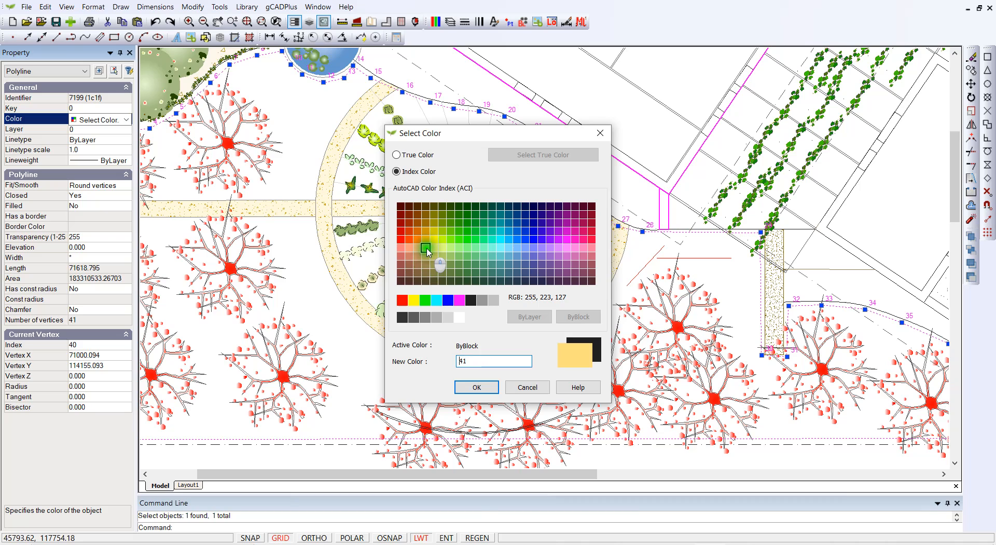
click(425, 231)
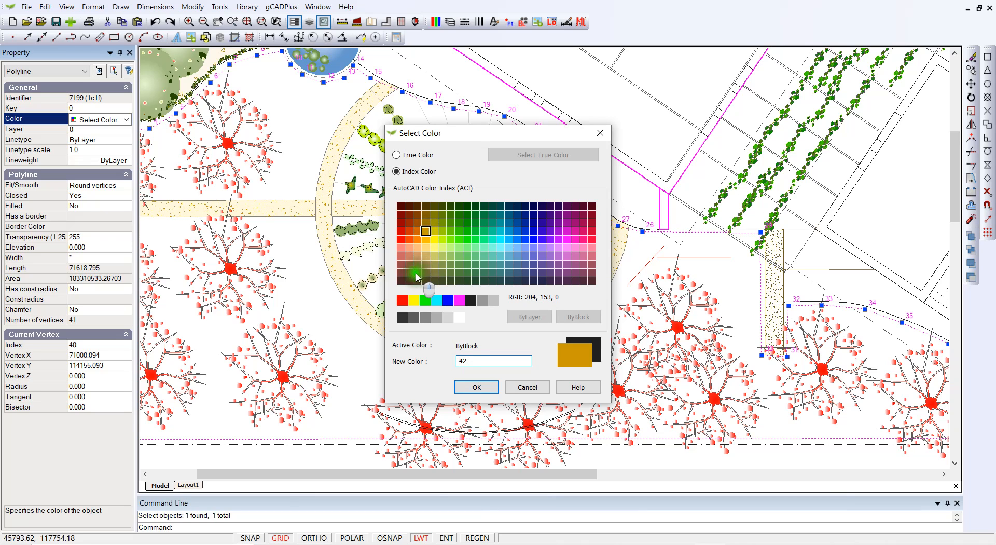
Step: Lighten the polyline's color as a true color to 255, 249, 227 and apply it
click(396, 155)
click(539, 156)
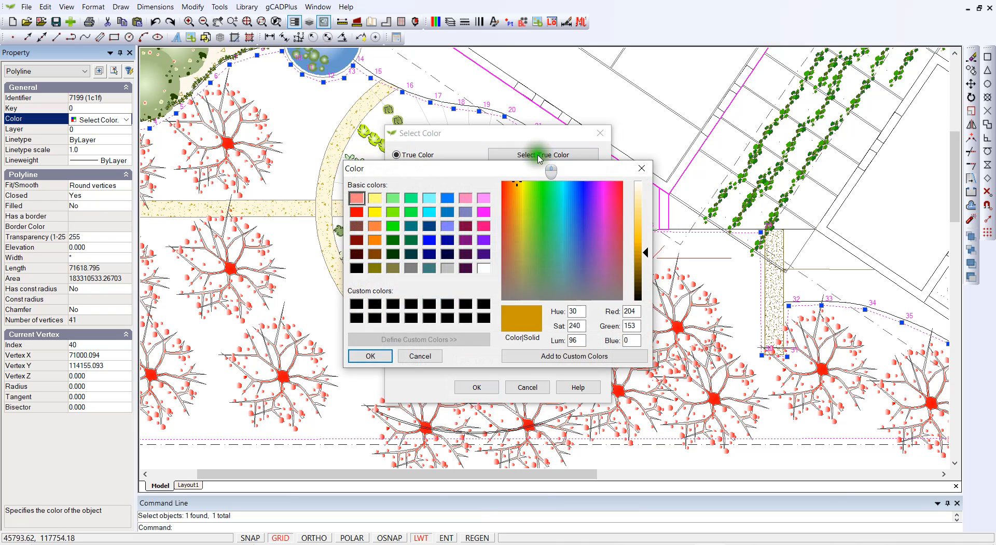
click(649, 243)
drag(648, 246, 647, 191)
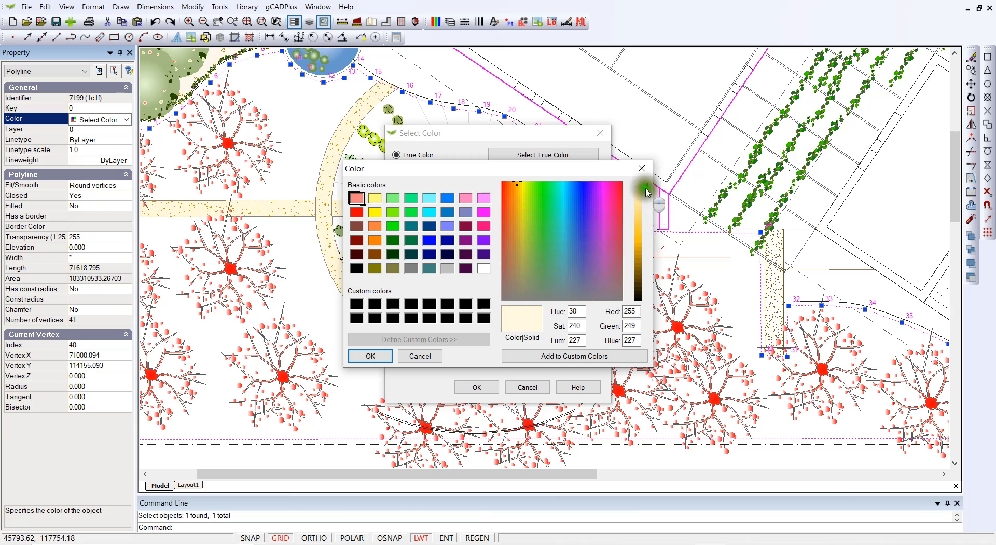
click(381, 357)
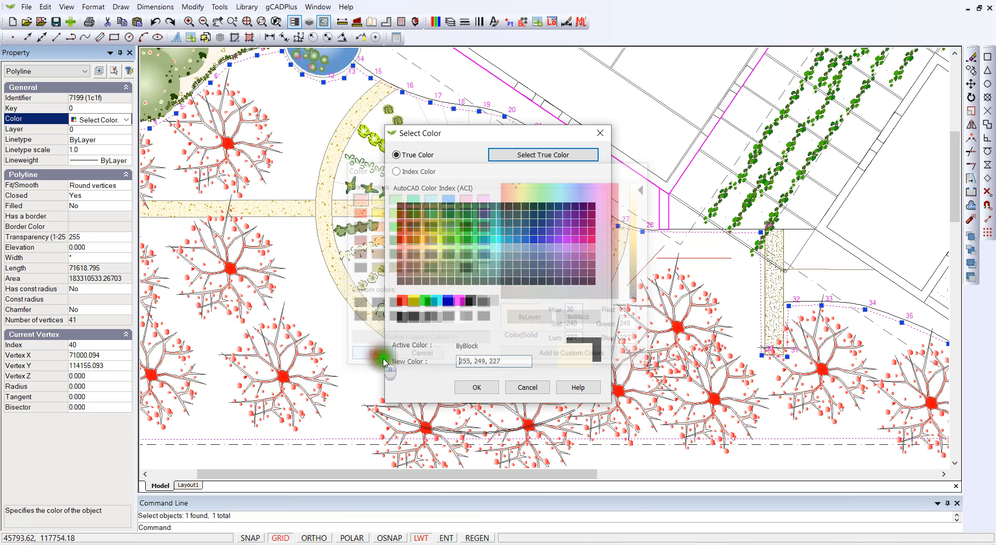
click(474, 388)
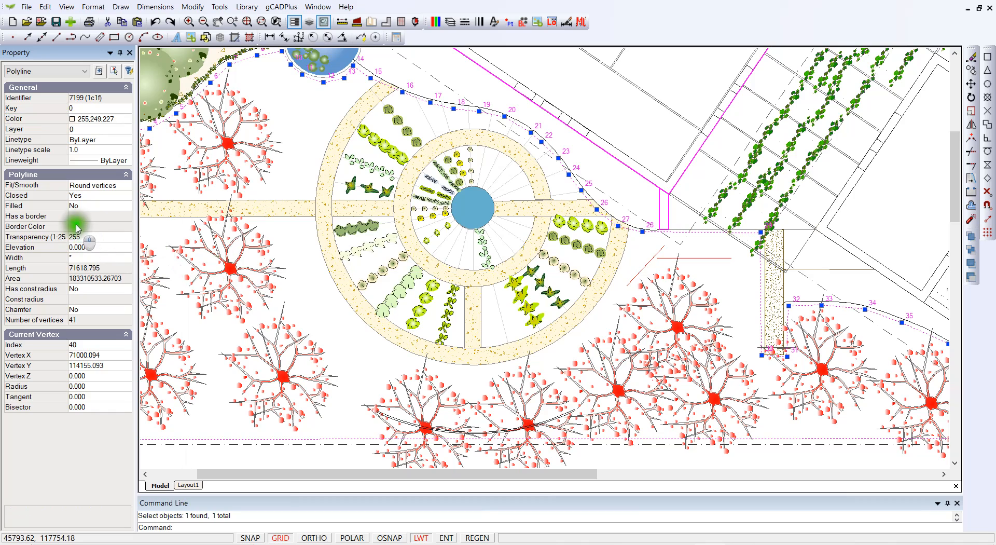
Step: Turn on the fill of the boundary polyline and send it to the back of the draw order
double_click(88, 207)
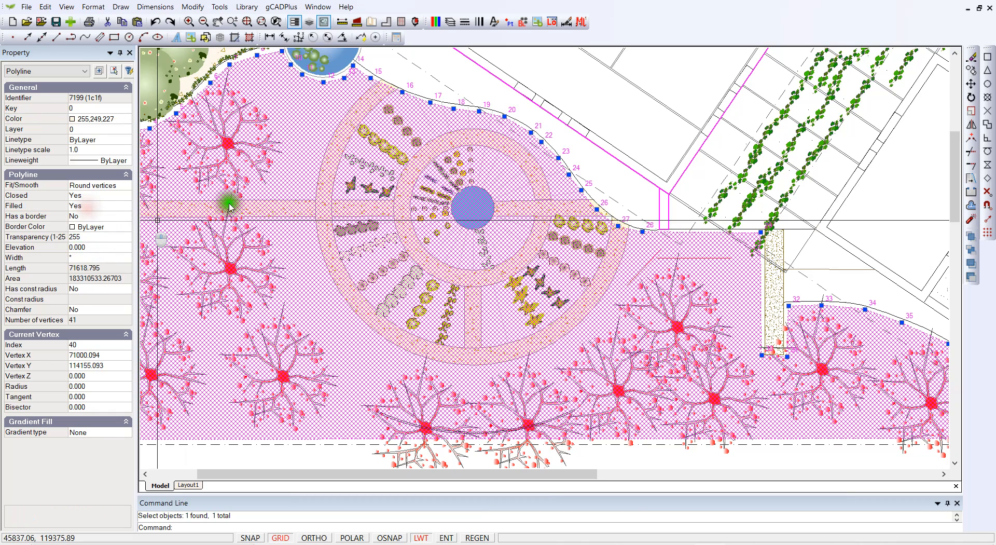
click(220, 7)
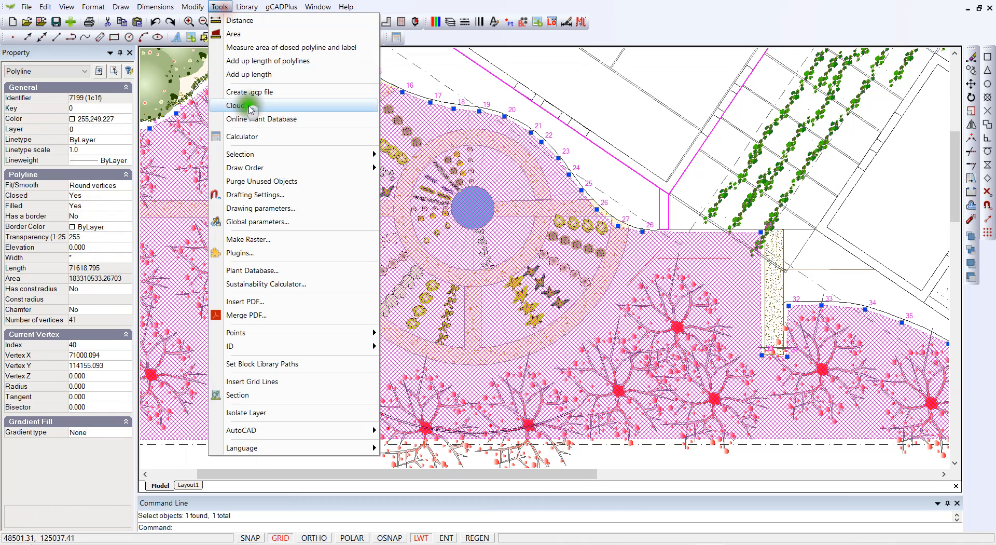
click(349, 177)
click(421, 181)
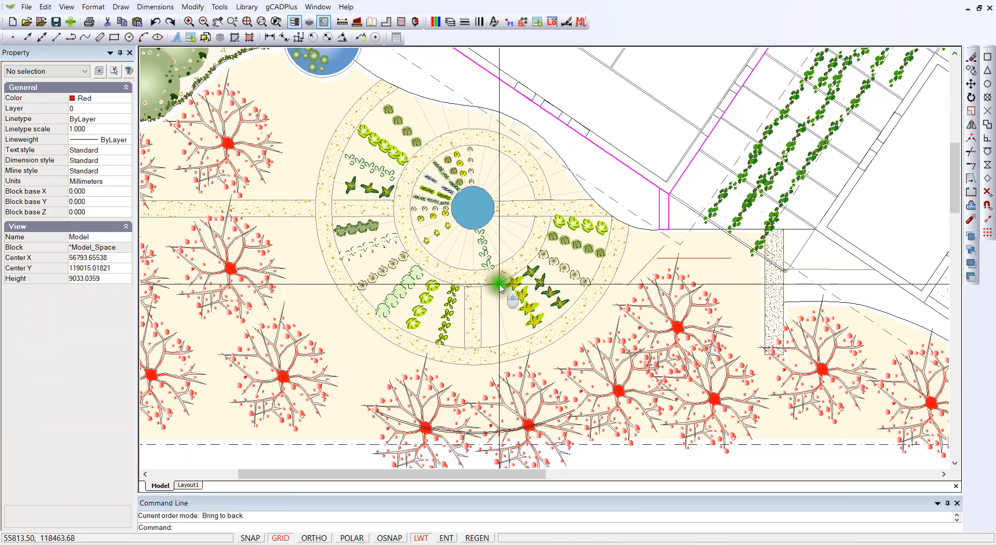
Step: Copy the small light-green plant symbol along the radial line just right of the garden's lower path, at a spacing of 250
scroll(499, 288, up, 2)
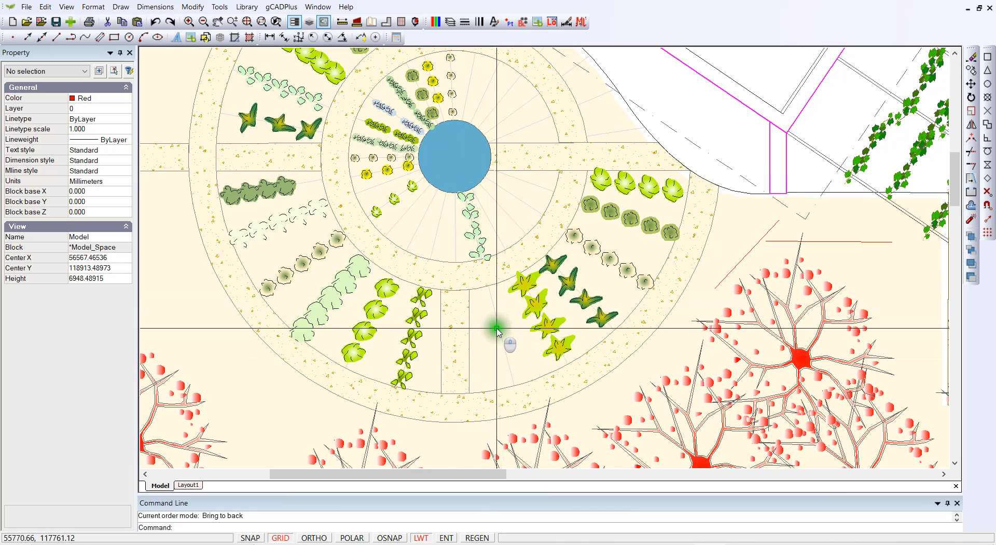
click(282, 7)
click(305, 189)
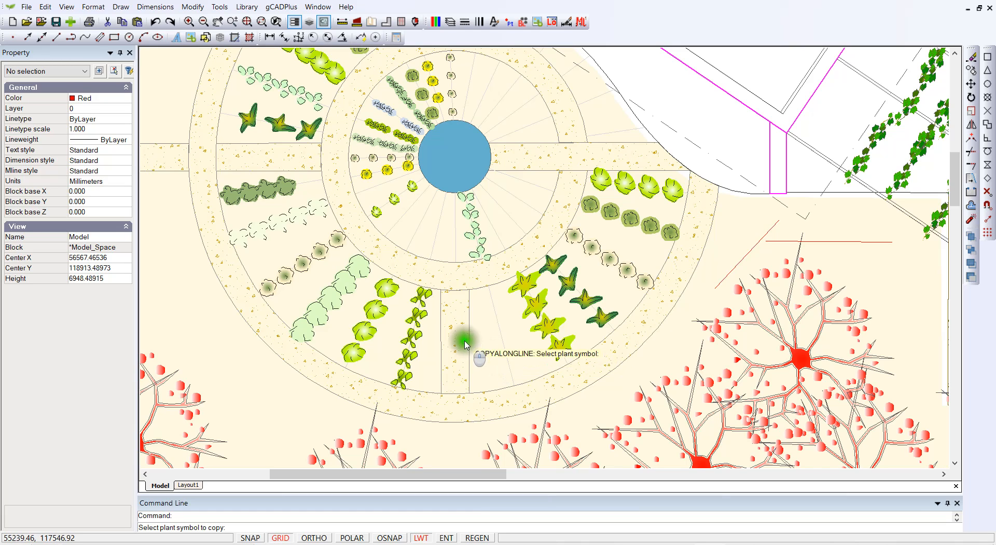
click(374, 214)
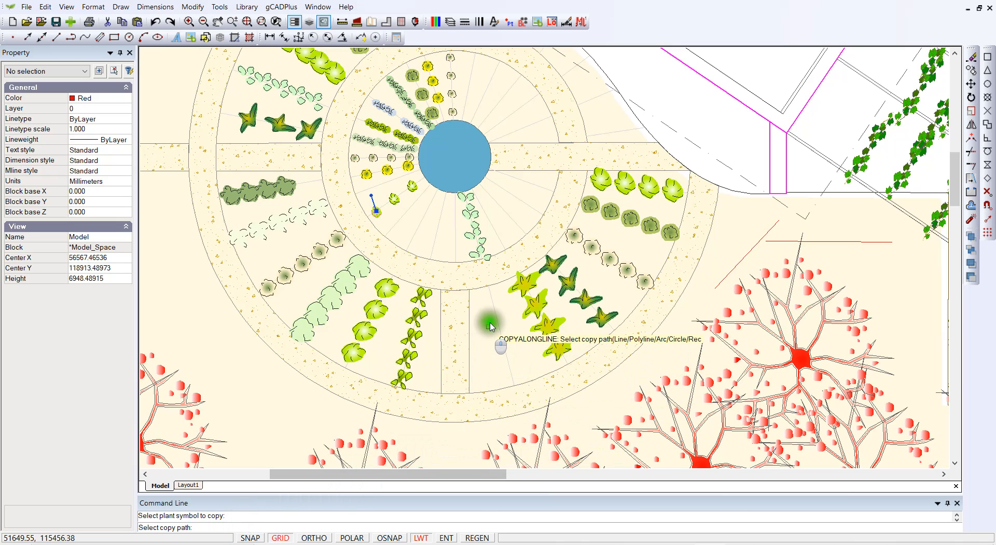
click(492, 302)
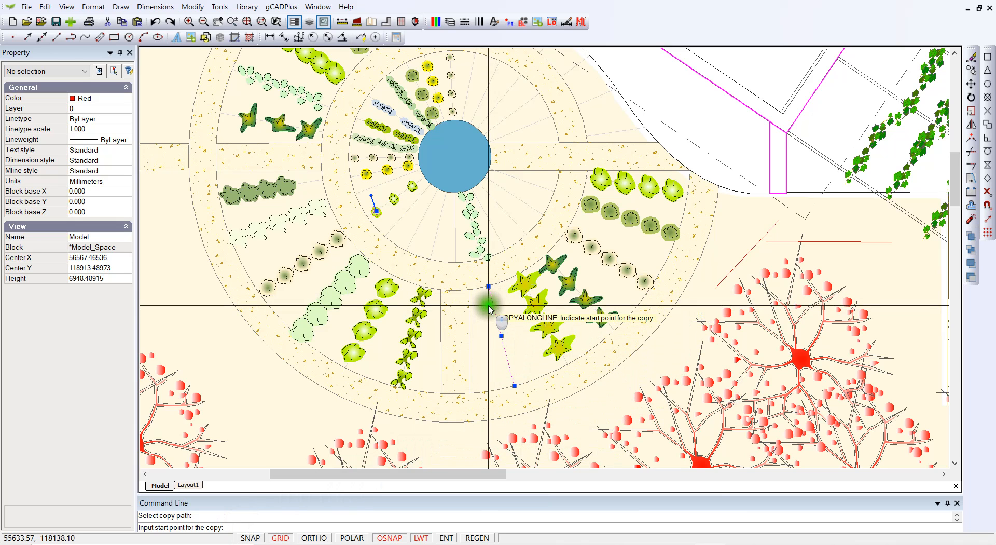
scroll(489, 306, up, 2)
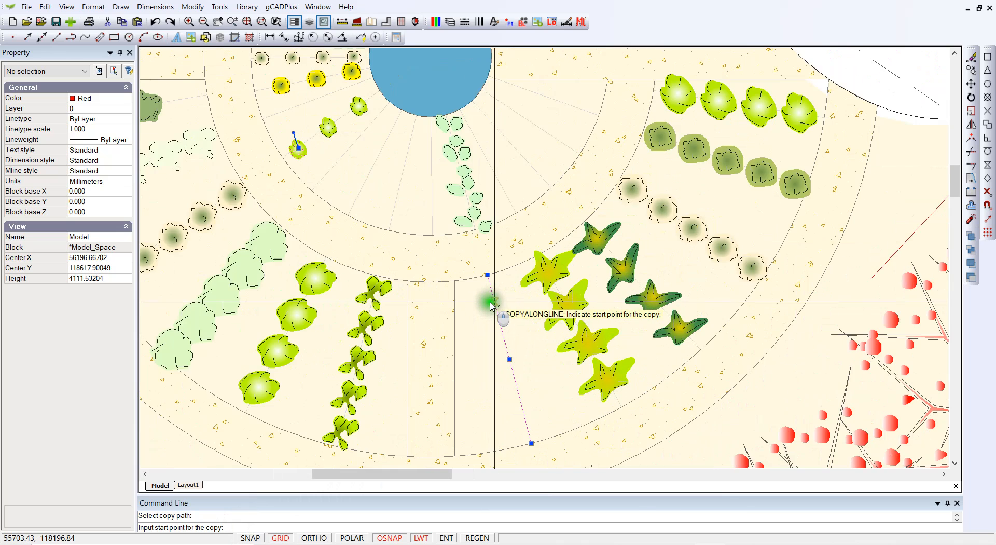
scroll(490, 305, up, 1)
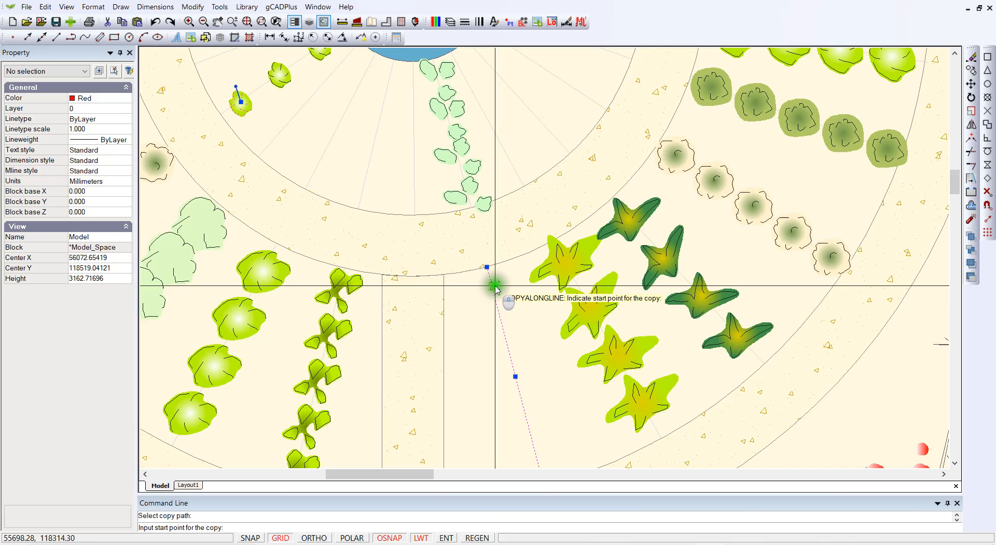
click(492, 287)
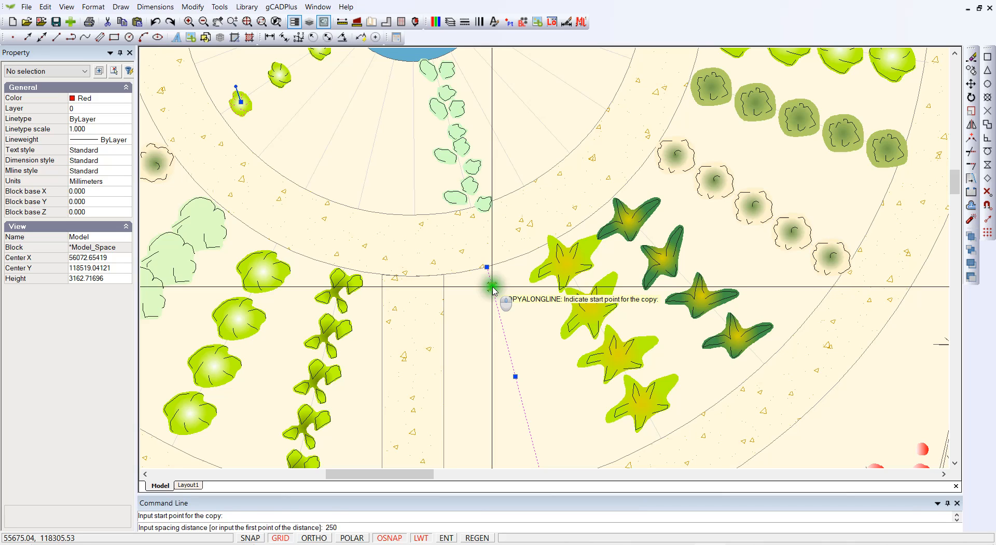
click(492, 287)
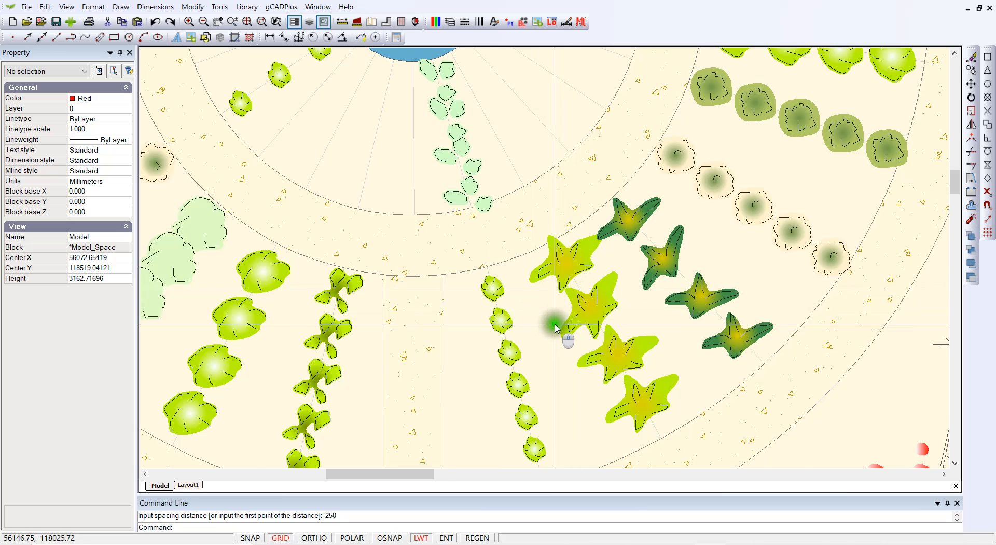
Step: Rotate the second, fourth and sixth plants of the new row to varied angles, the second to about 53 degrees
scroll(555, 323, down, 1)
scroll(527, 402, up, 1)
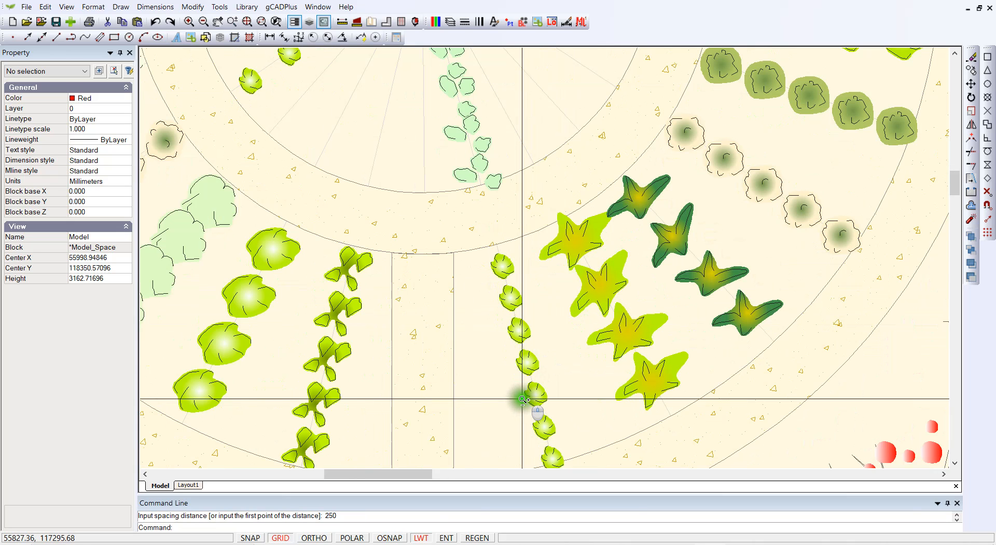
click(507, 301)
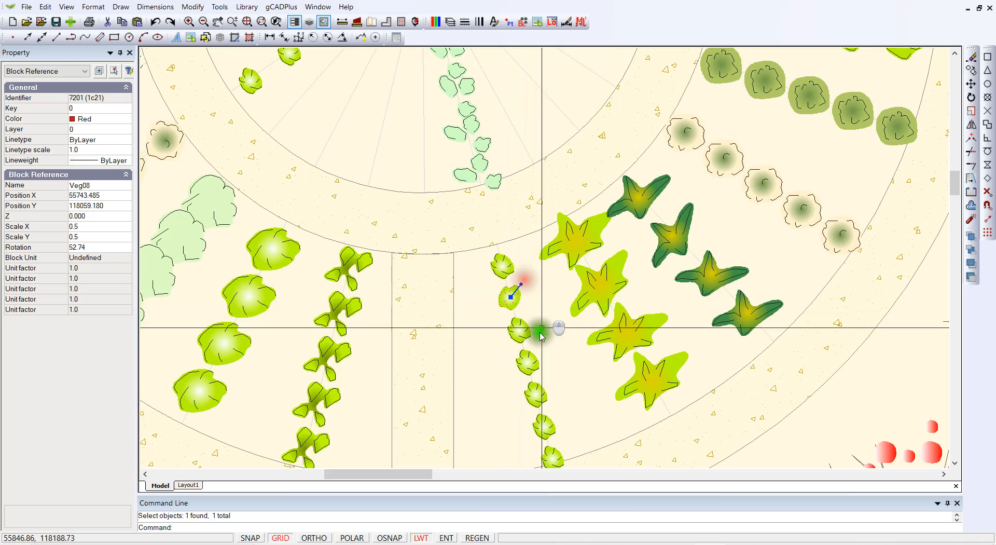
click(529, 360)
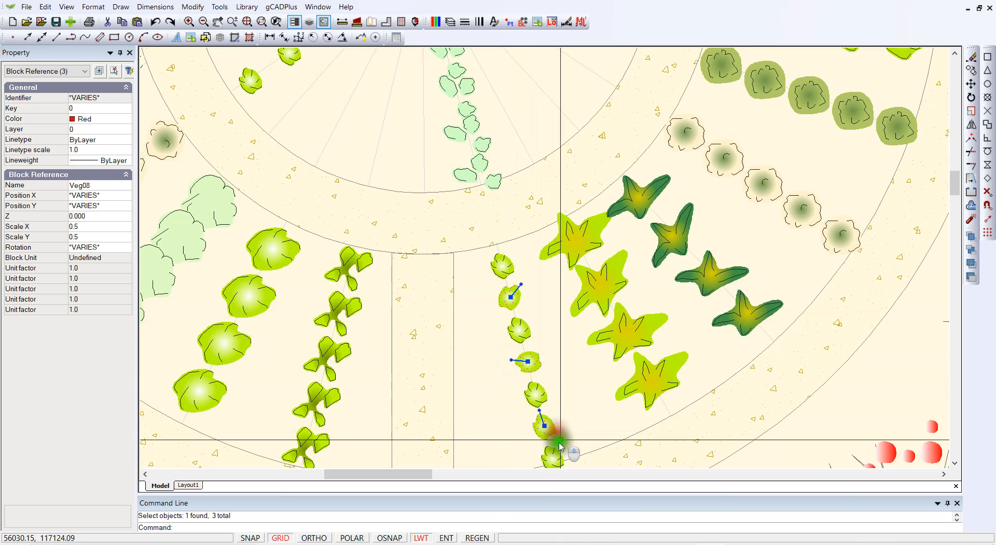
click(542, 414)
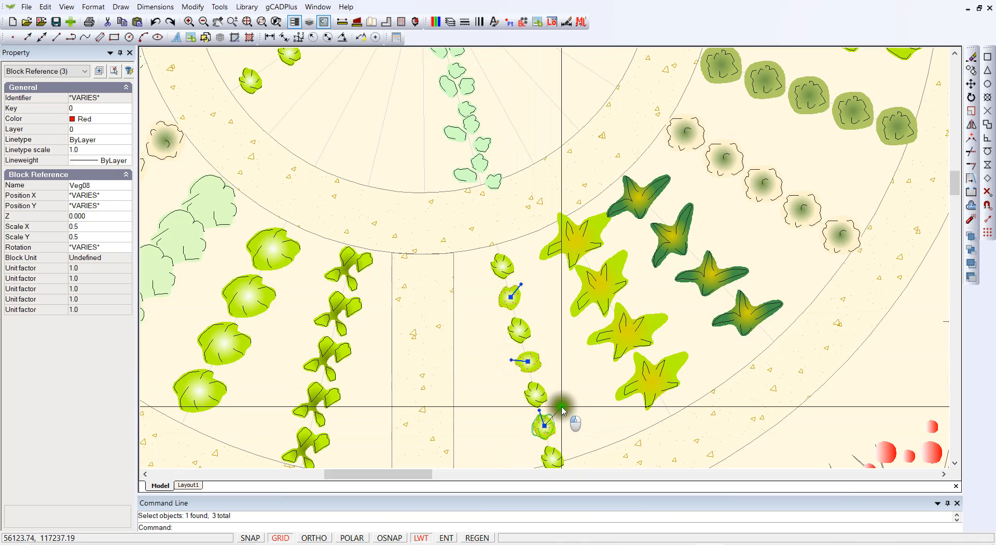
key(Escape)
Step: Move the outermost plant of the new row slightly inward, clear of the outer ring path
middle_drag(586, 441, 582, 305)
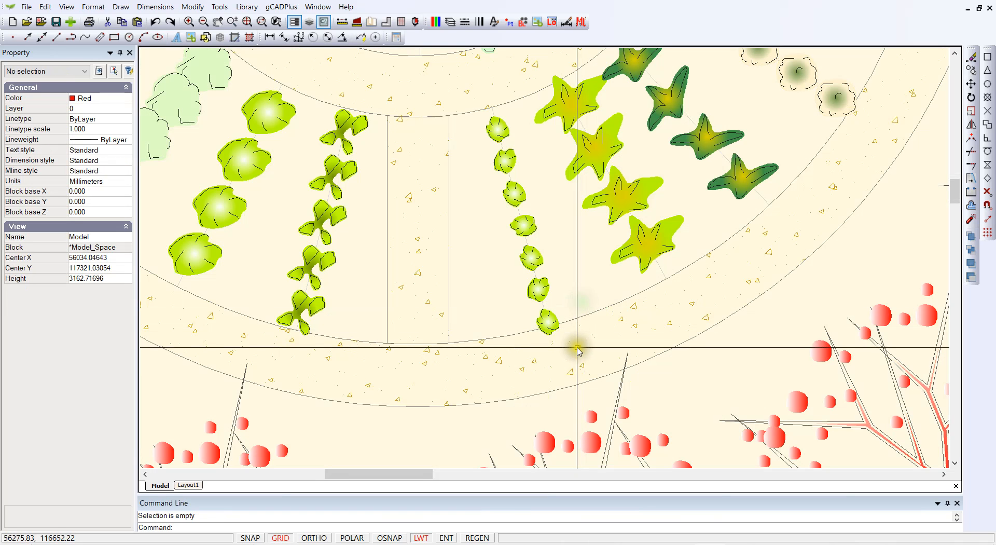
click(549, 325)
click(546, 316)
key(Escape)
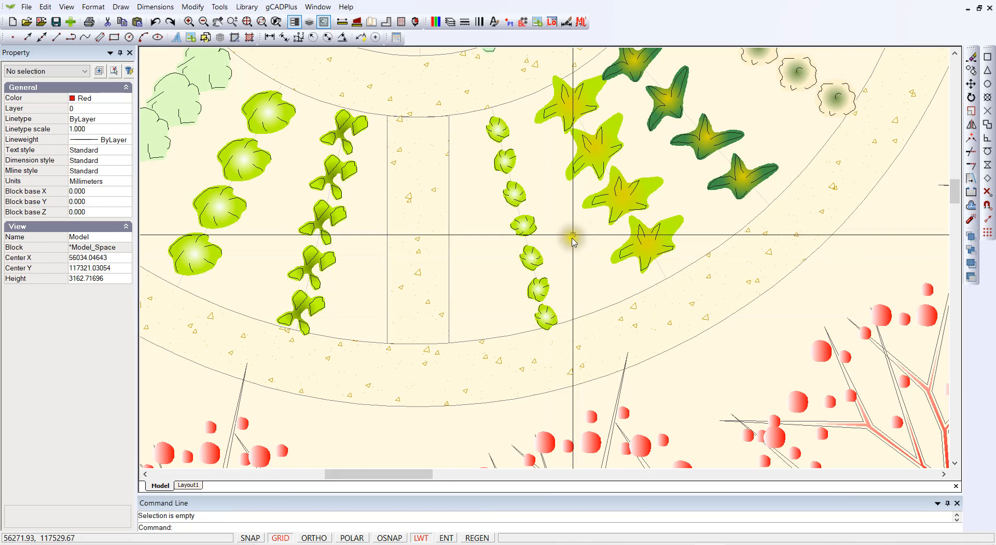
scroll(568, 247, down, 3)
scroll(569, 247, down, 2)
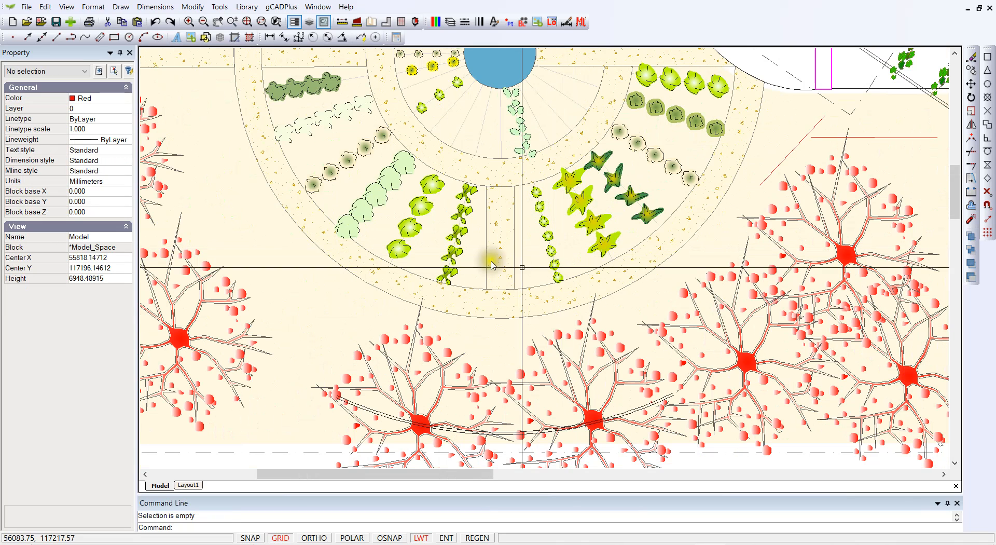